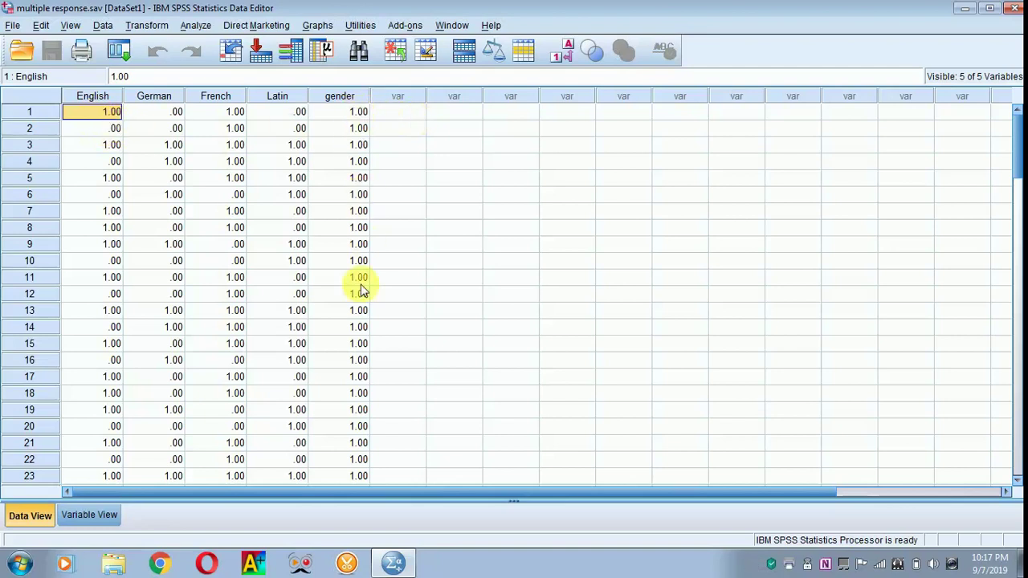
Step: Briefly show the yes/no and male/female value labels in the grid, then switch back to numeric codes
left_click_drag(1015, 135, 1013, 259)
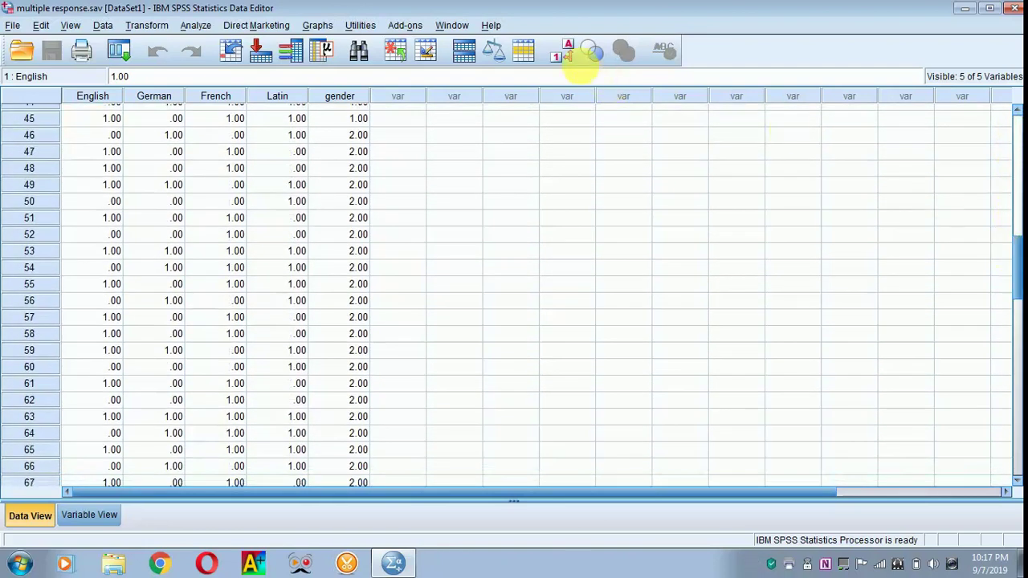
left_click(568, 58)
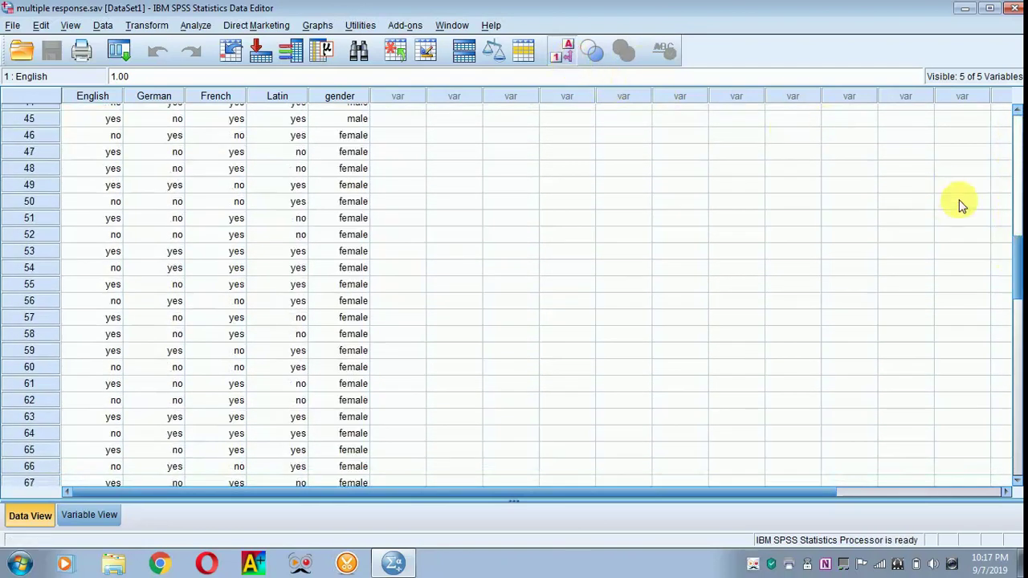
left_click_drag(1009, 264, 1008, 142)
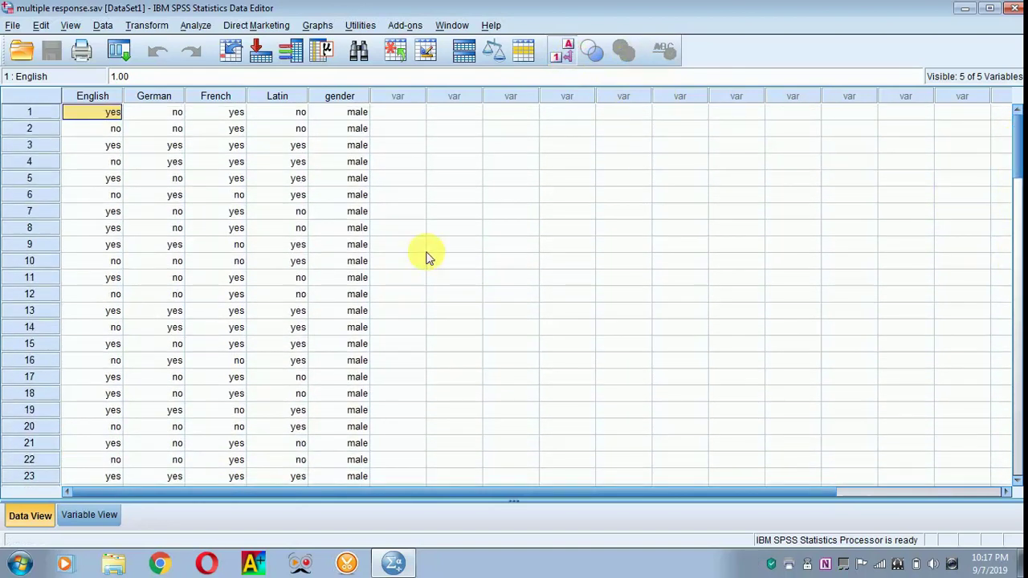
left_click(556, 58)
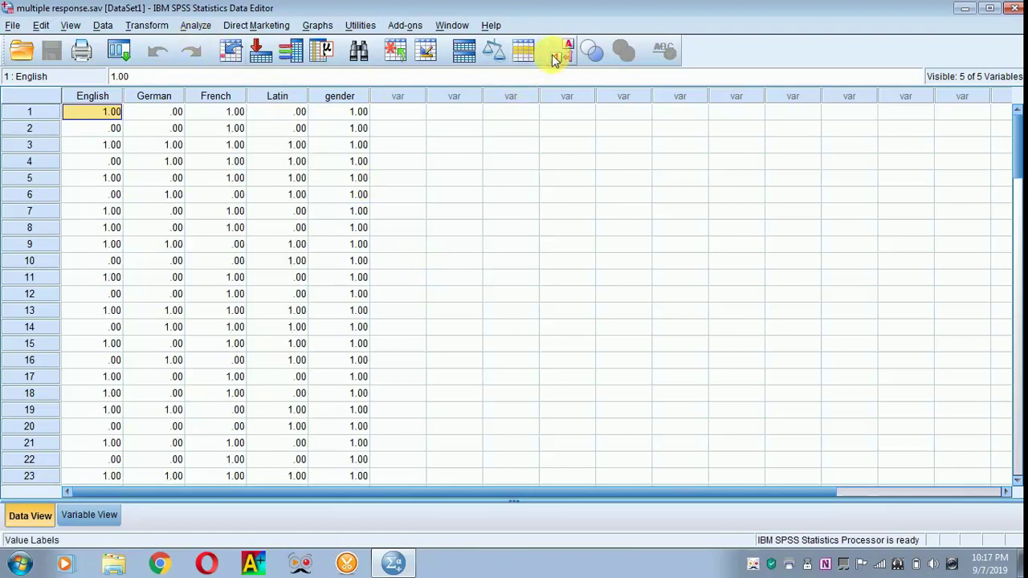
Step: Group English, German, French and Latin as dichotomies counted at 1 into set $language
left_click(192, 29)
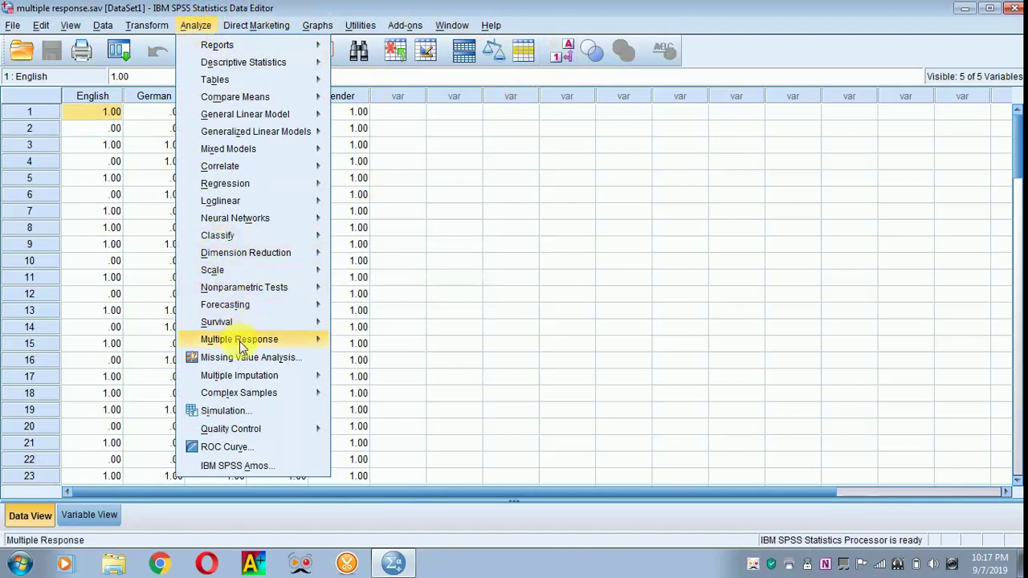
mouse_move(240, 346)
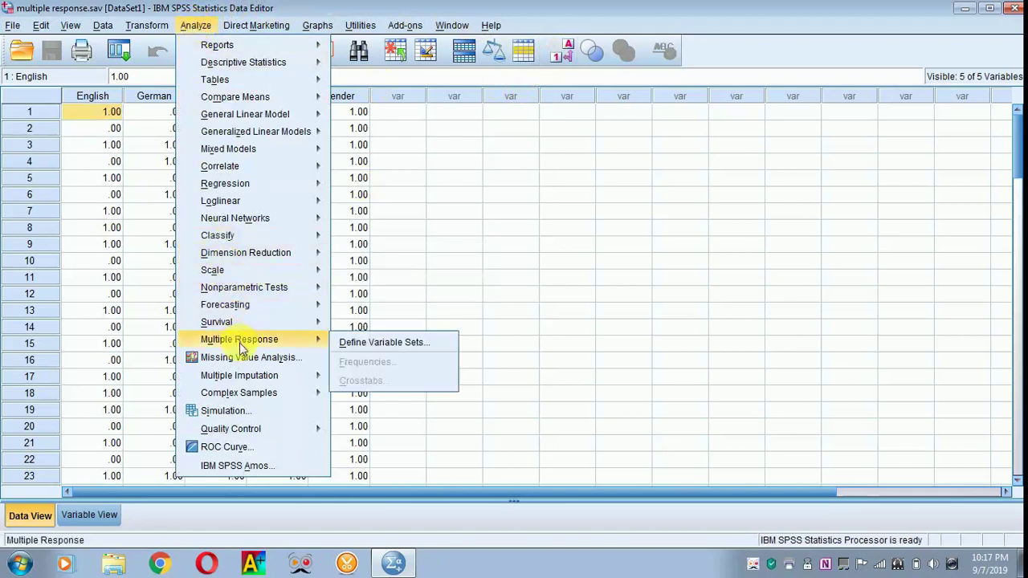
left_click(367, 345)
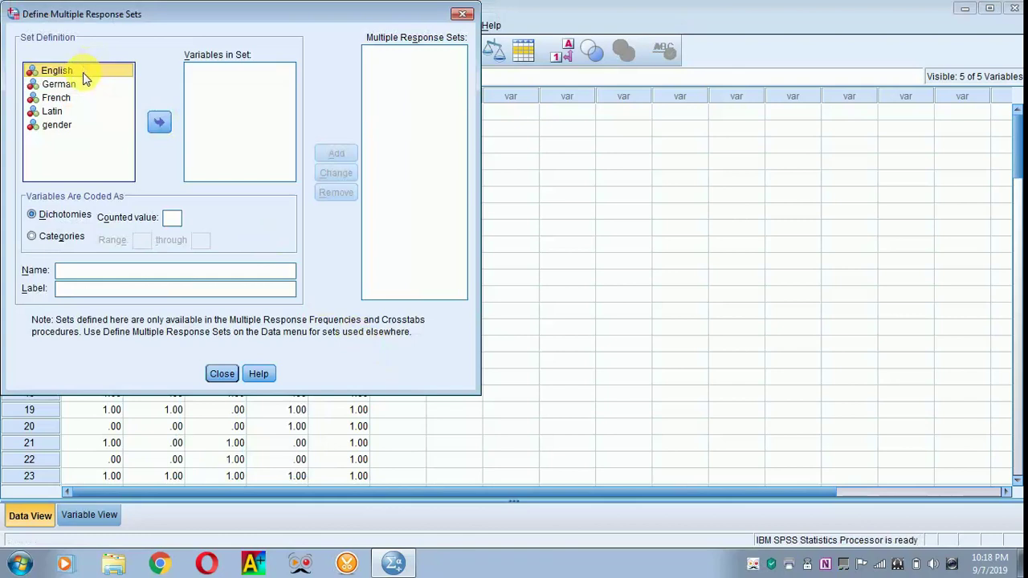
left_click(60, 109, "shift")
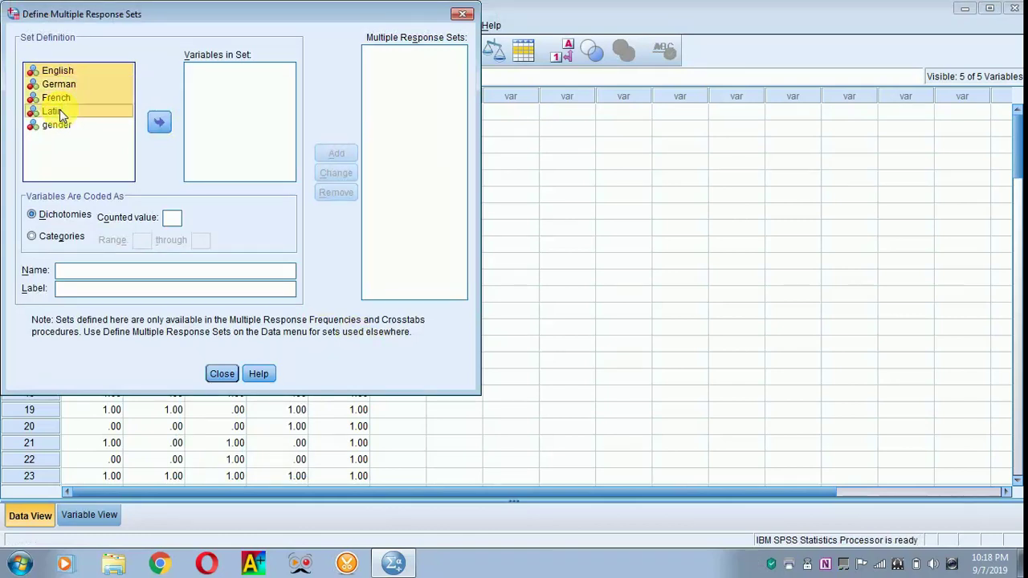
left_click(158, 126)
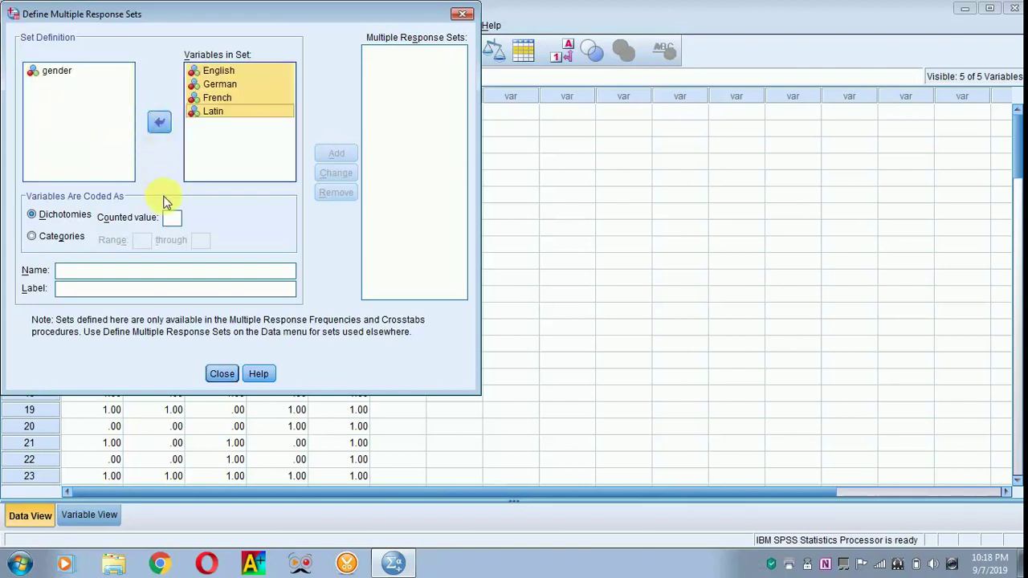
left_click(172, 217)
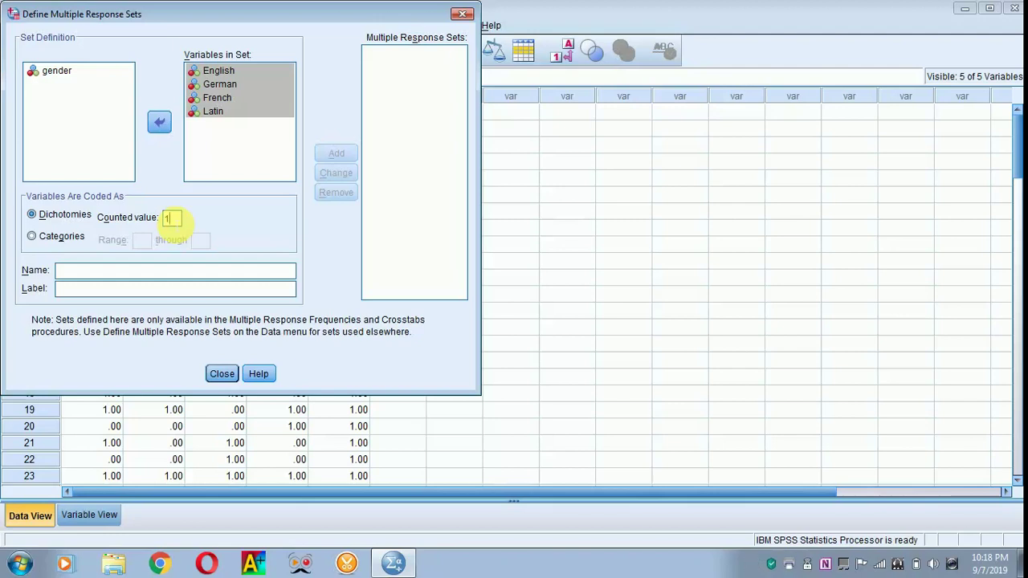
left_click(74, 271)
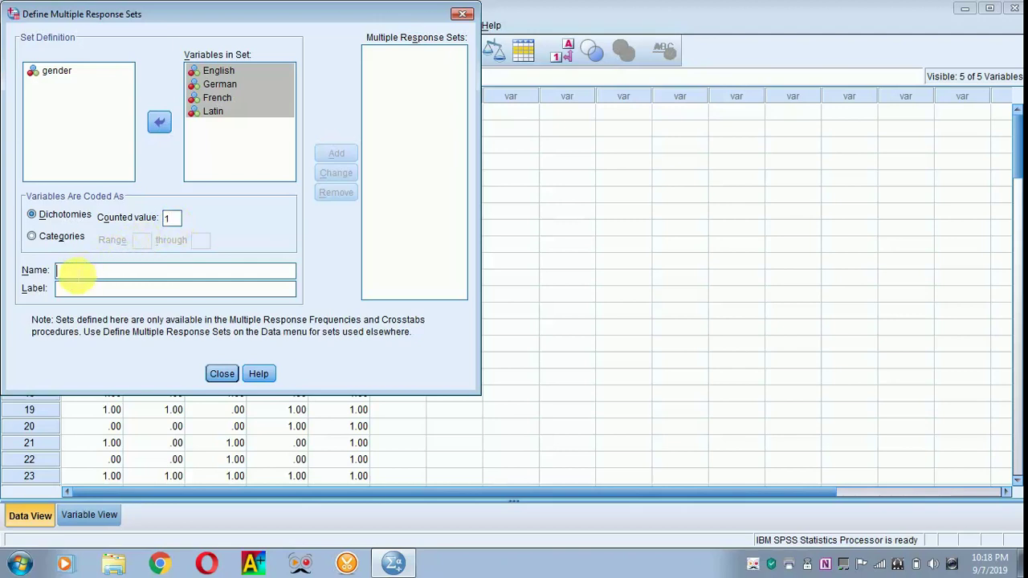
type("language")
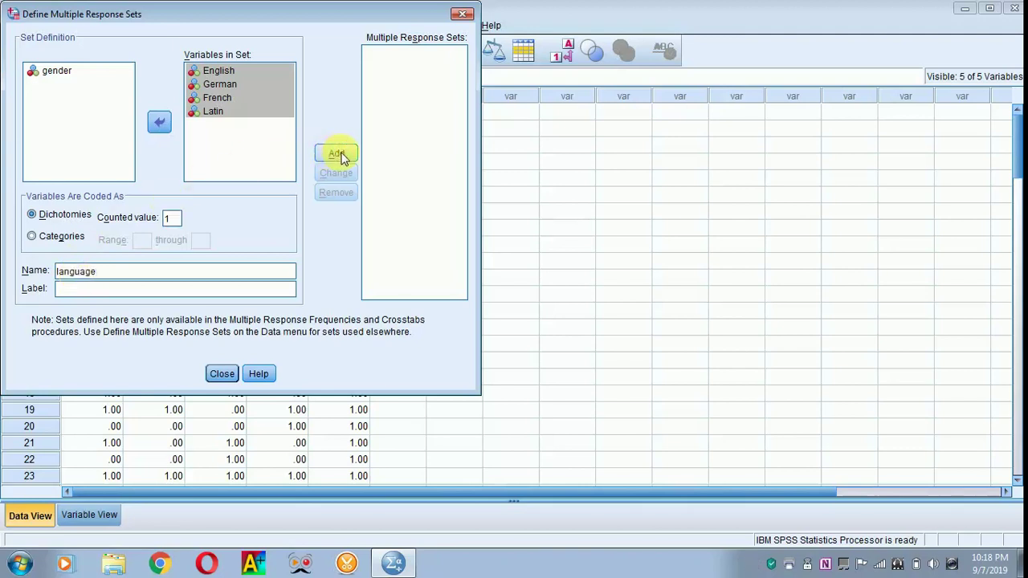
left_click(339, 156)
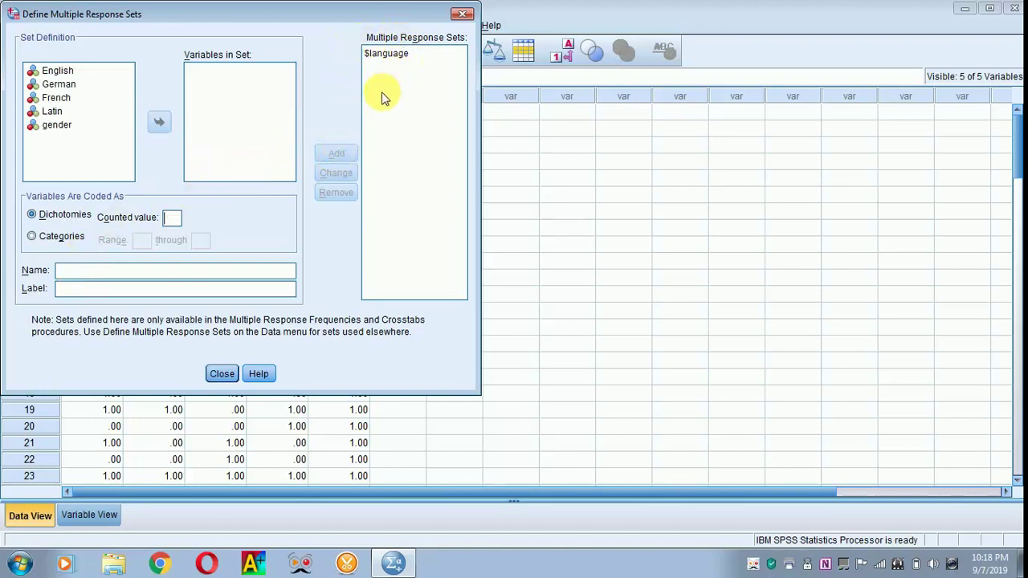
left_click(216, 374)
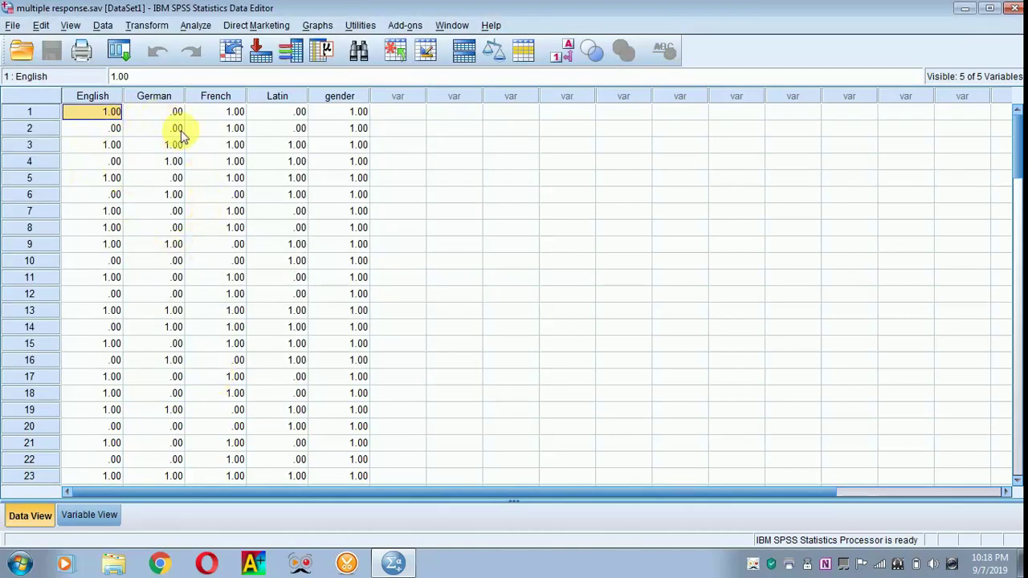
Step: Open Multiple Response Frequencies and move $language into Table(s) for
left_click(196, 27)
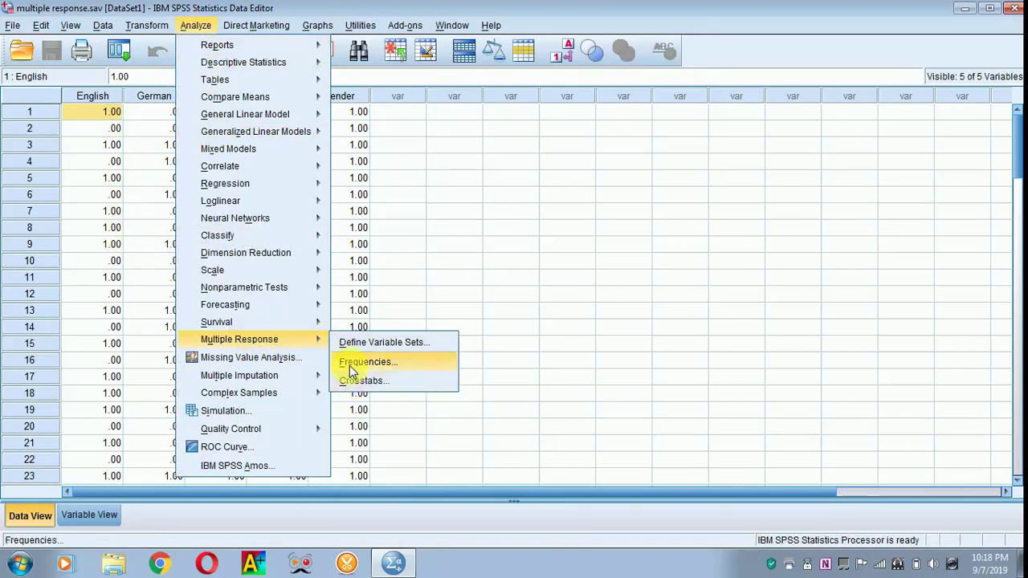
left_click(351, 364)
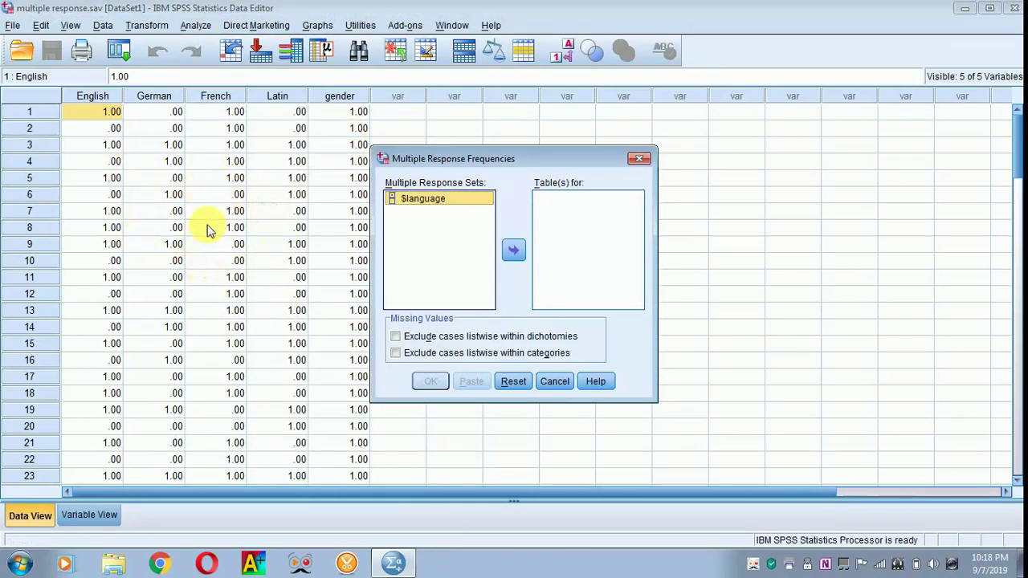
left_click(514, 251)
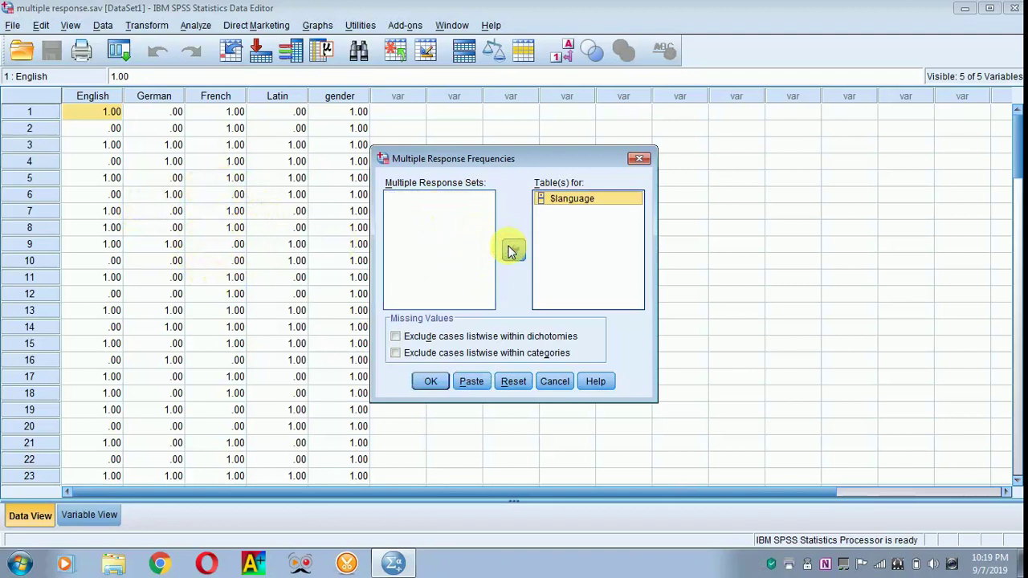
left_click(424, 383)
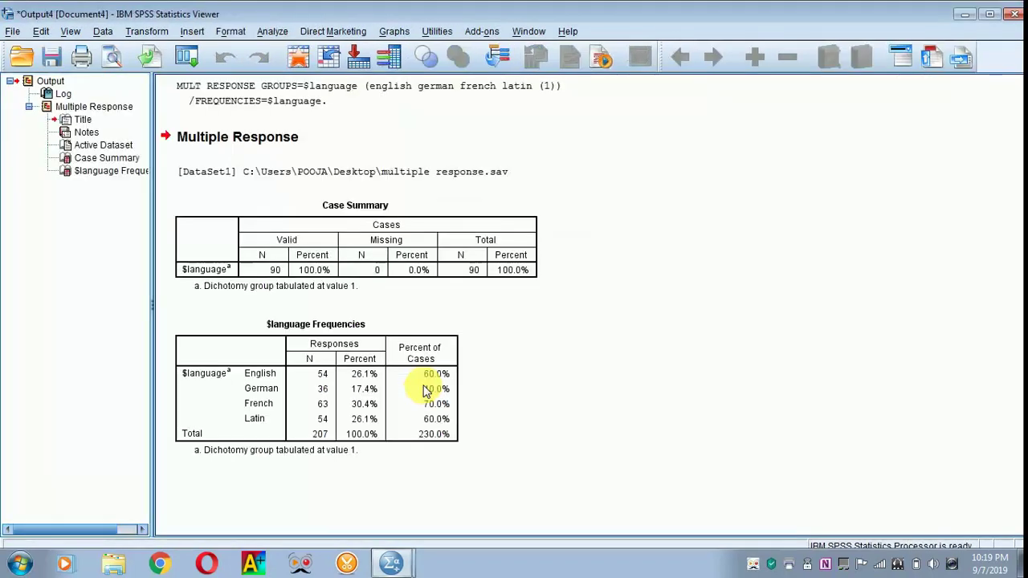
left_click(425, 390)
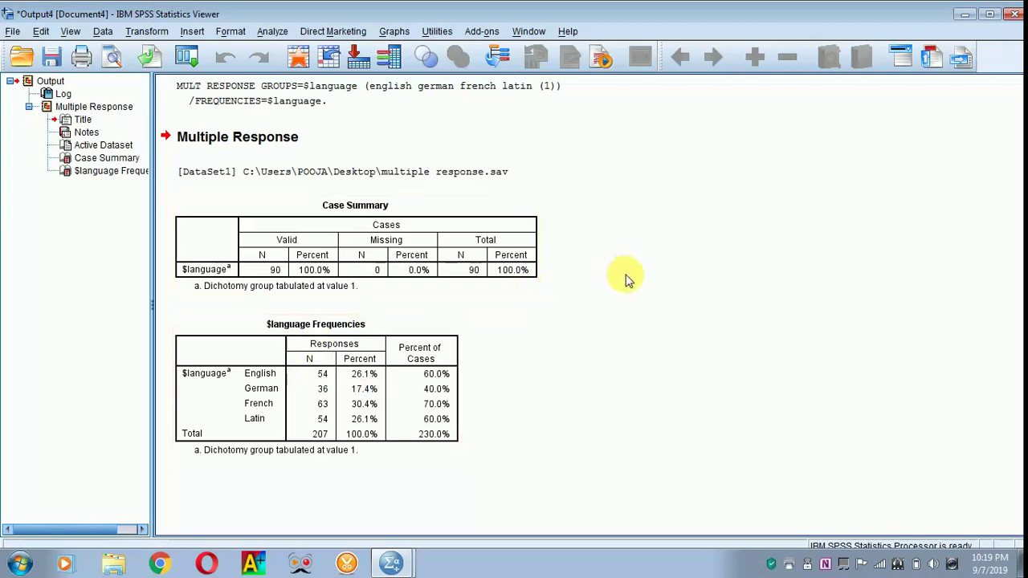
Step: Open Multiple Response Crosstabs with $language in Row(s) and gender in Column(s)
left_click(271, 33)
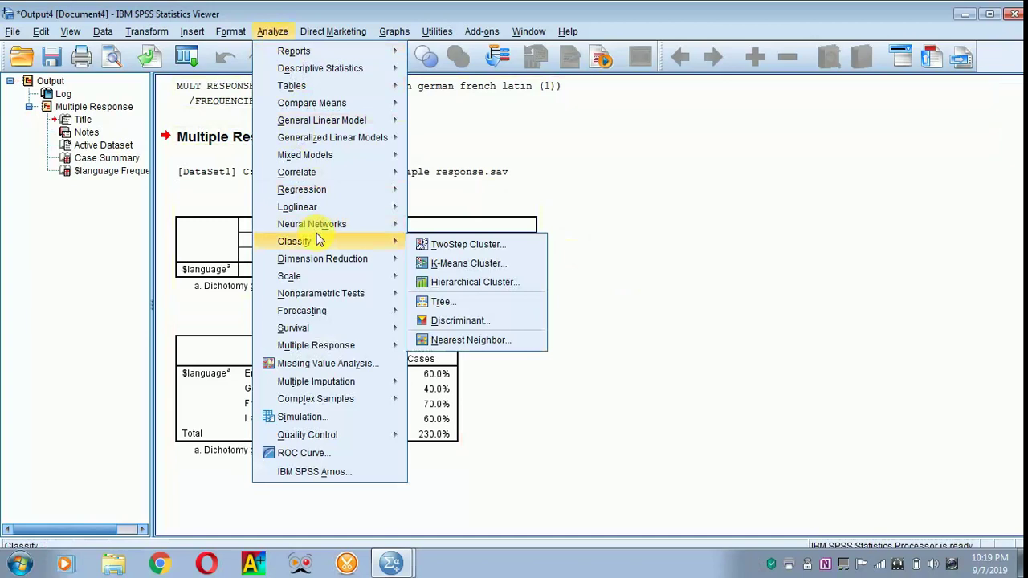
mouse_move(345, 344)
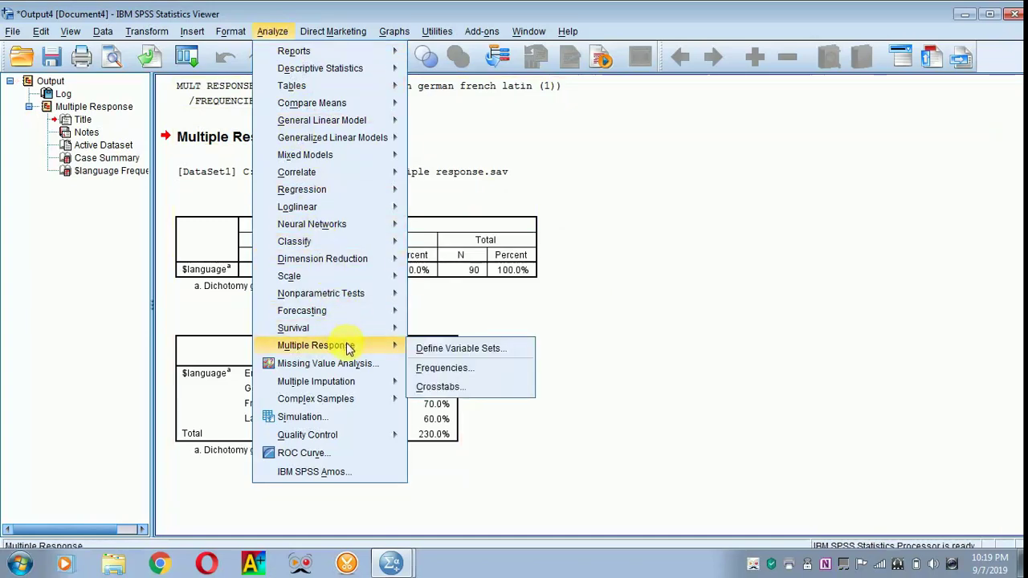
left_click(431, 388)
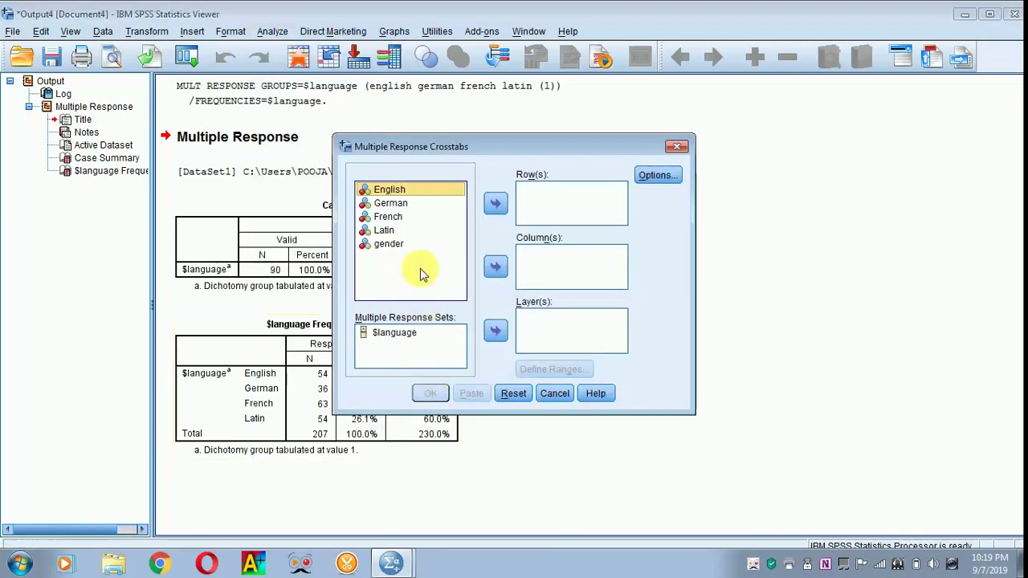
left_click(396, 336)
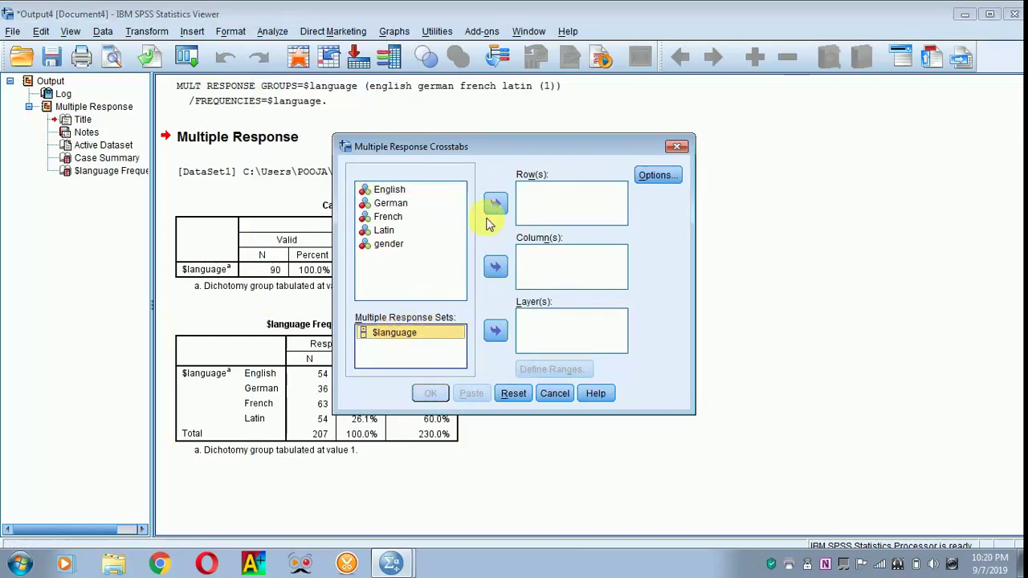
left_click(495, 203)
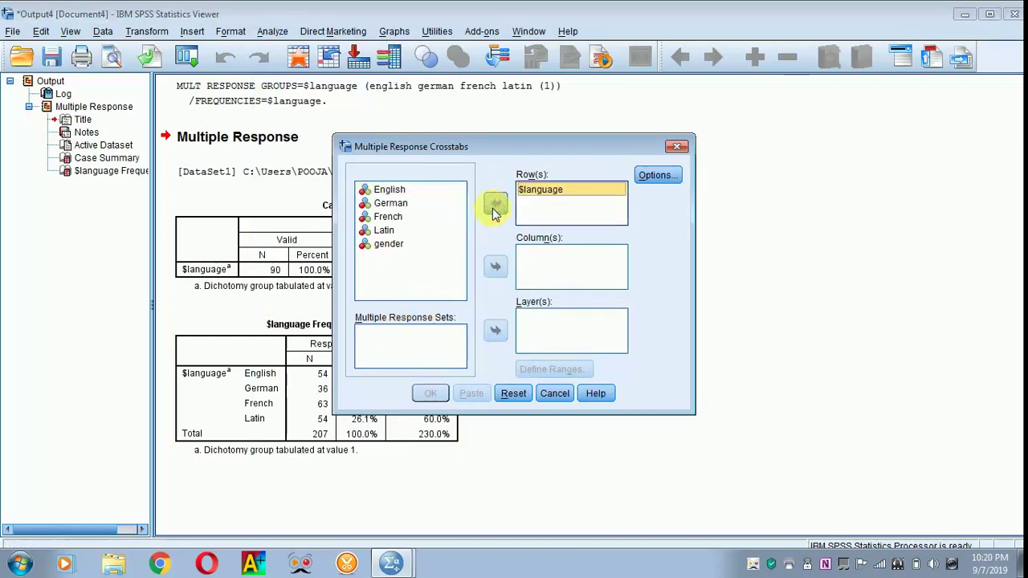
left_click(389, 244)
left_click(495, 267)
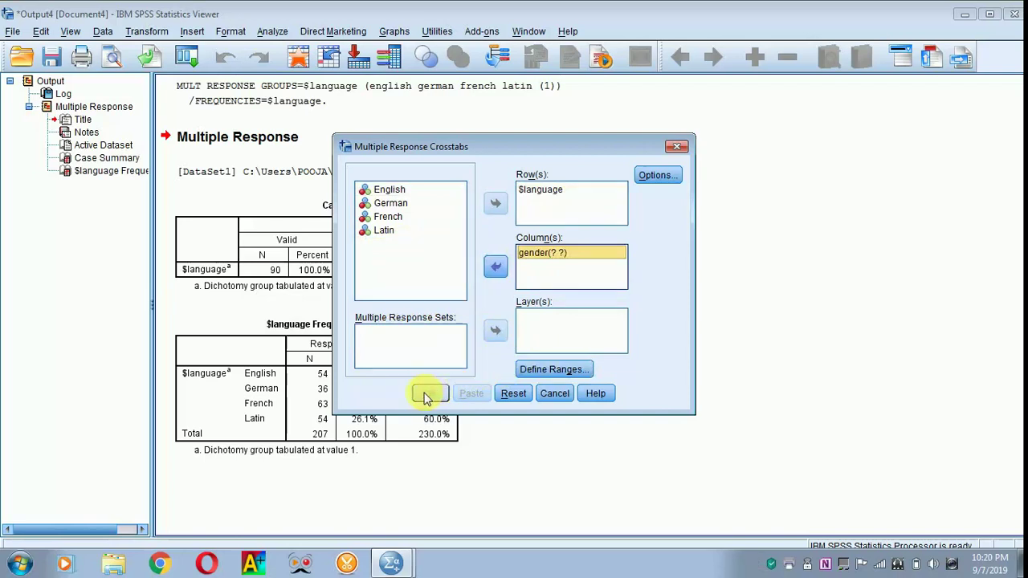
Step: Define the gender range with minimum 1 and maximum 2
left_click(523, 371)
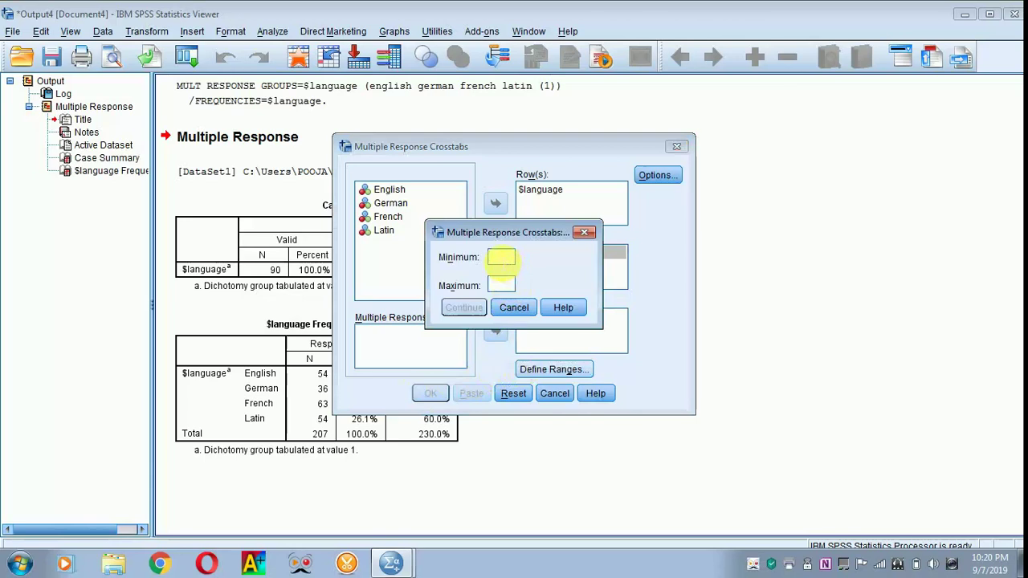
type("1")
left_click(504, 285)
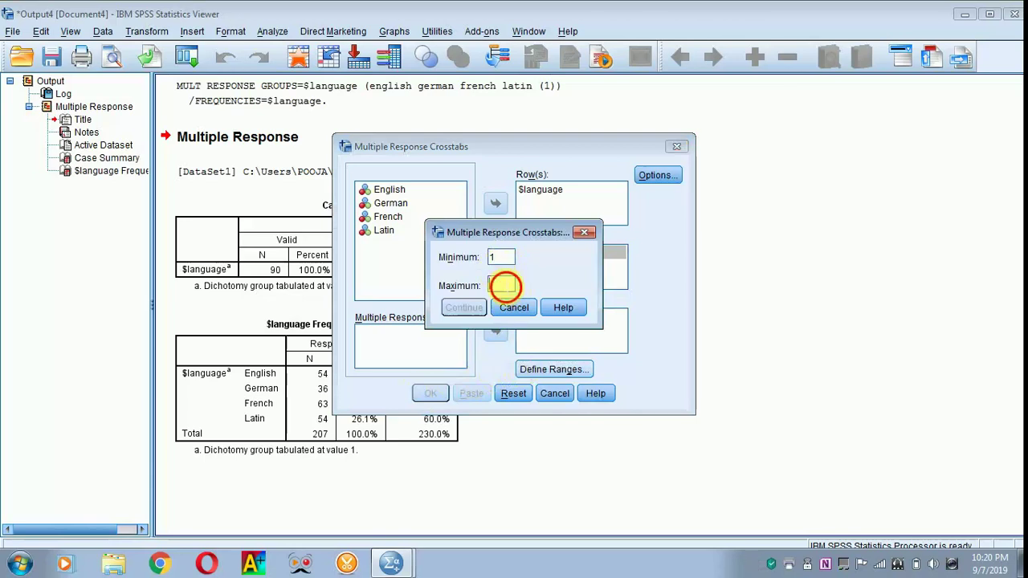
type("2")
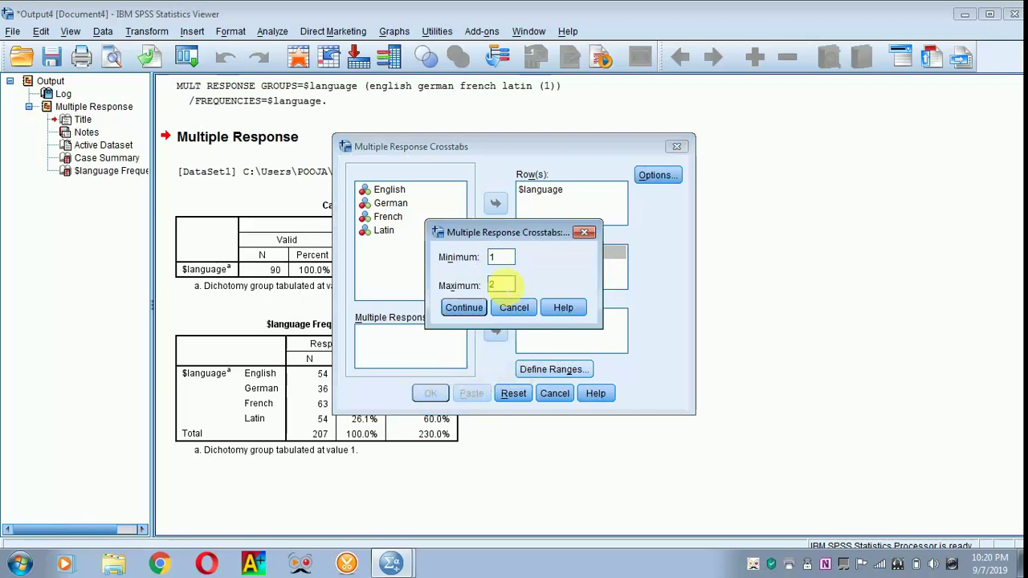
left_click(465, 308)
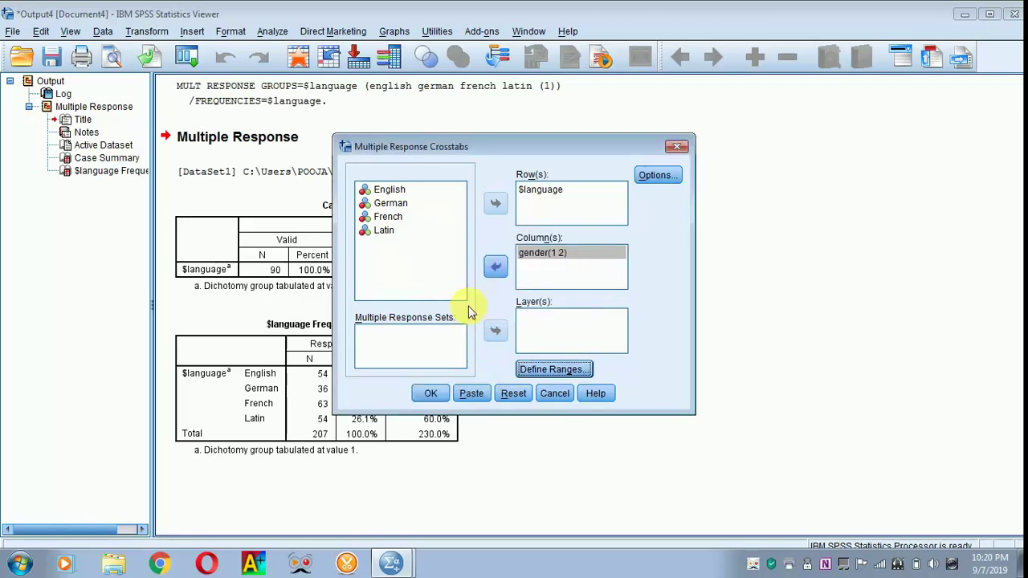
Step: Request column percentages based on responses in the crosstab options
left_click(660, 176)
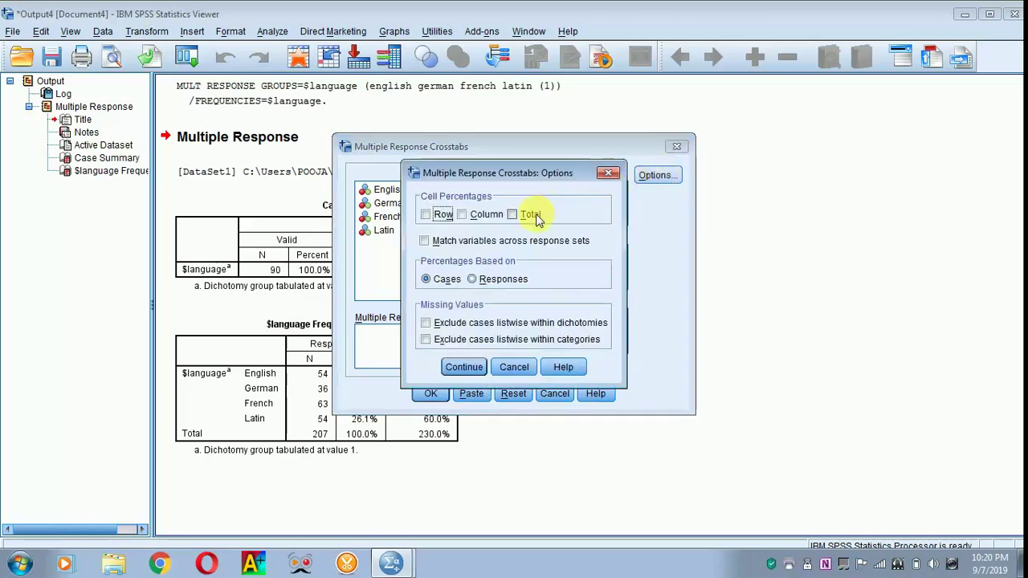
left_click(462, 215)
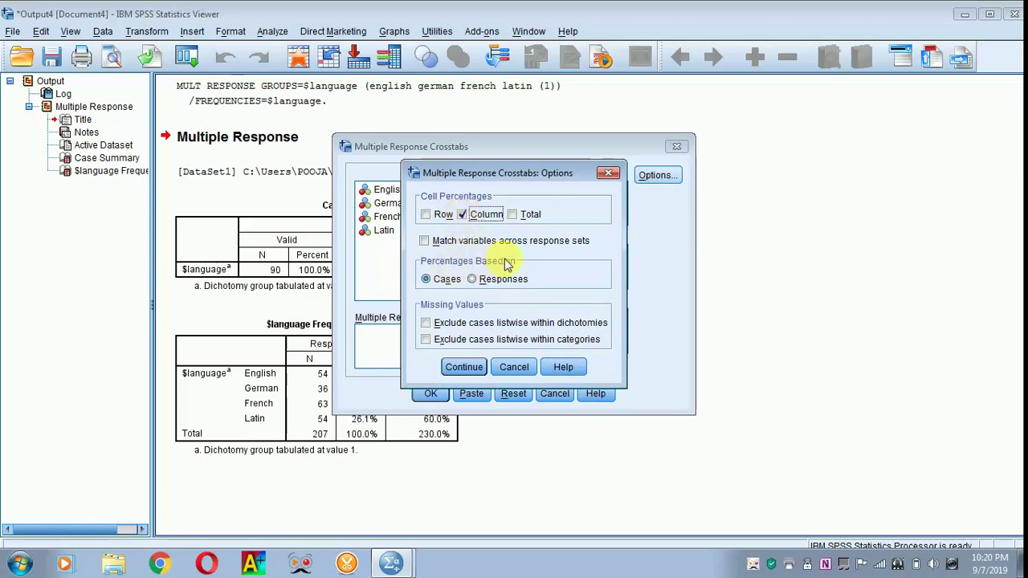
left_click(472, 280)
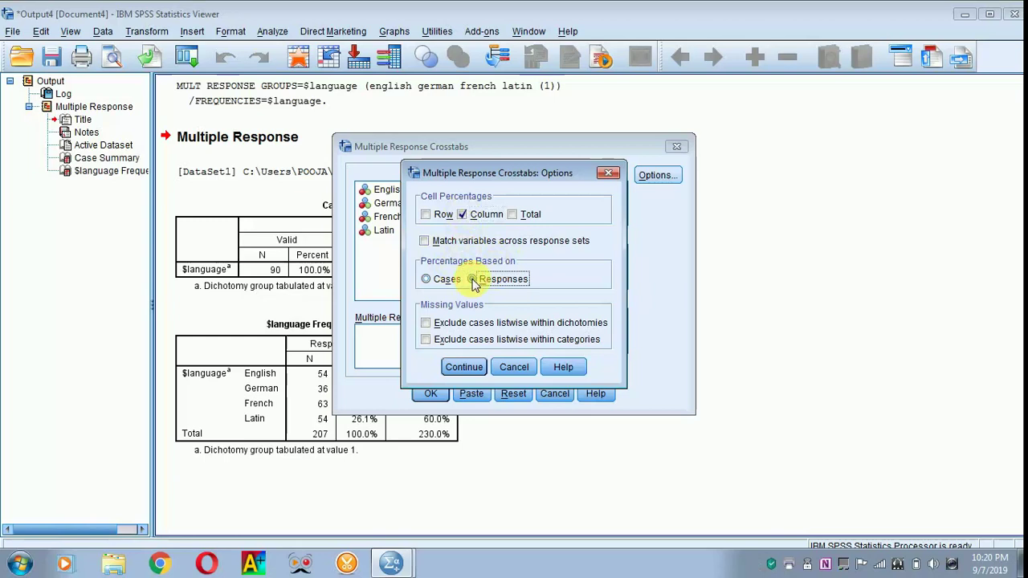
left_click(463, 368)
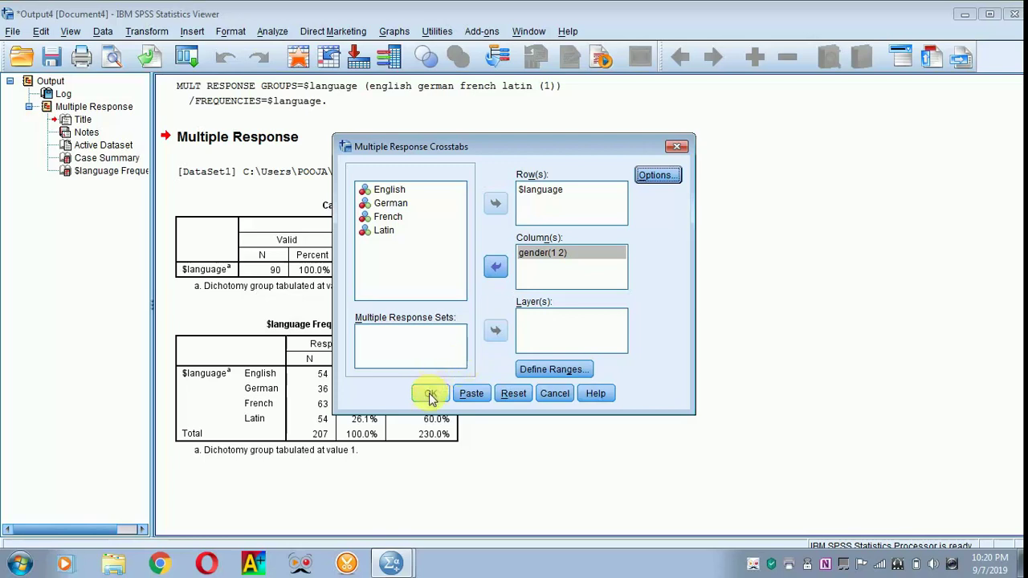
Step: Run the $language by gender crosstab and view the 207-response table in the output
left_click(429, 394)
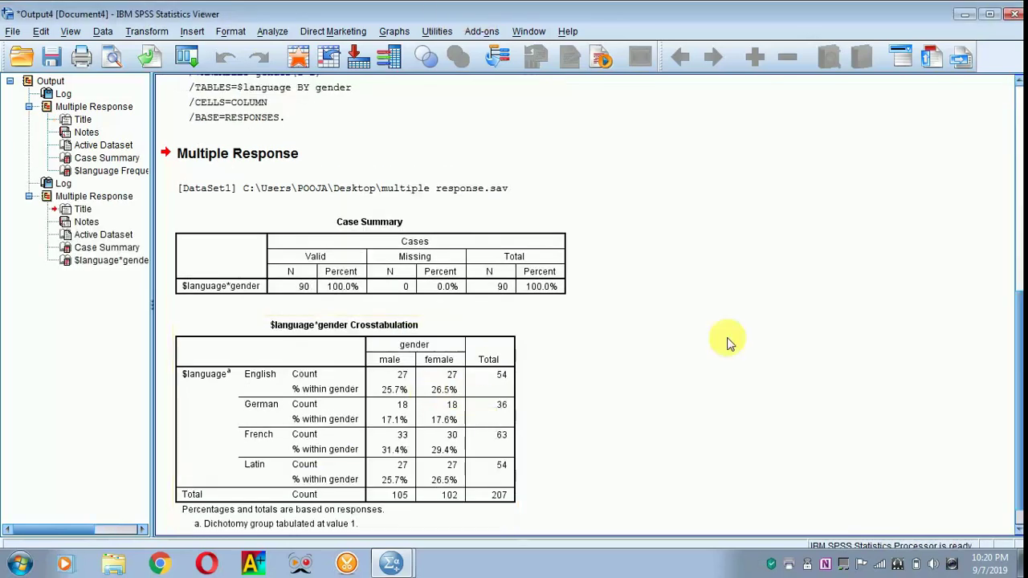
left_click(1018, 531)
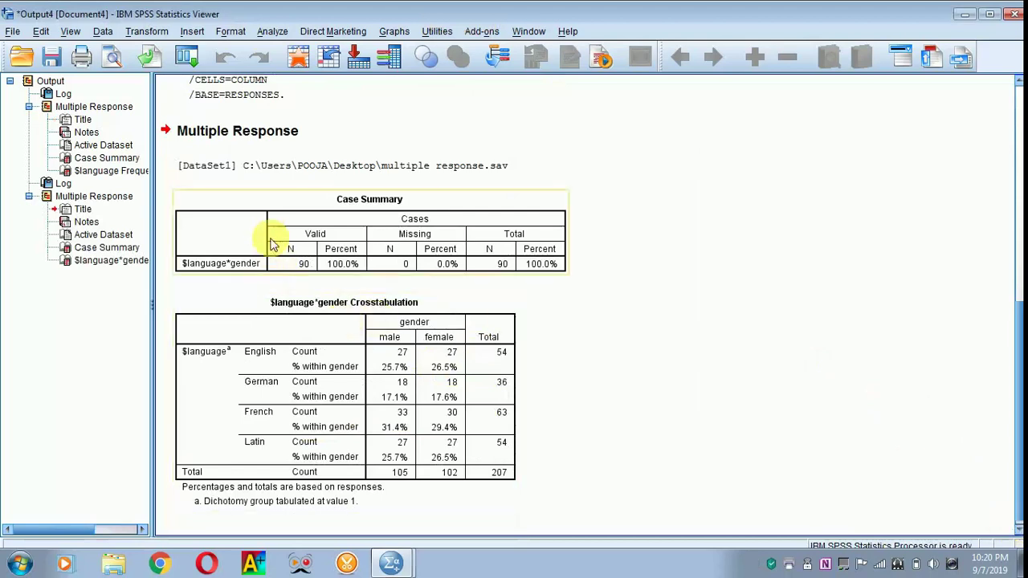